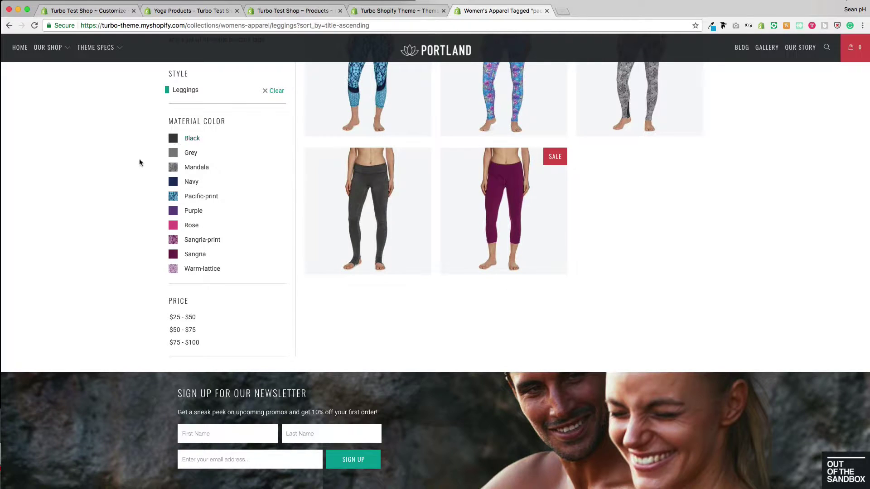
Filter the storefront leggings to Pacific print, then open Athena Tank from the admin Products list
scroll(140, 160, "up", 3)
left_click(198, 274)
scroll(75, 249, "up", 3)
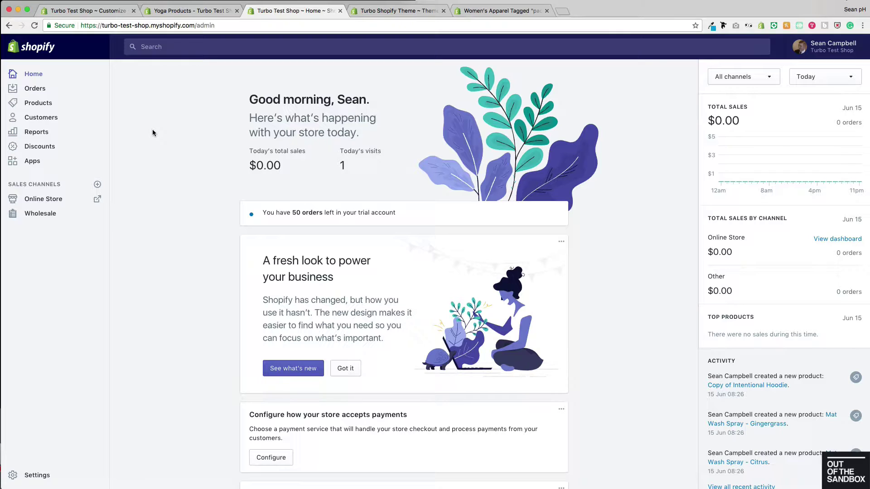
left_click(46, 108)
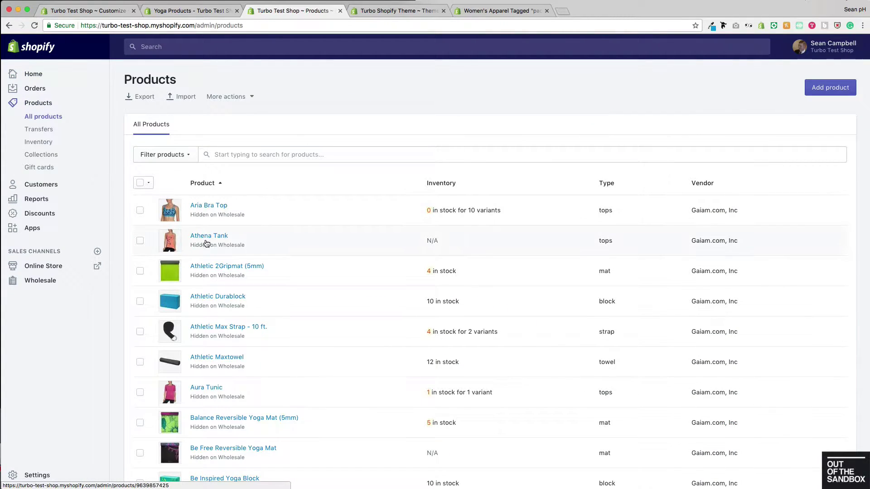
left_click(209, 236)
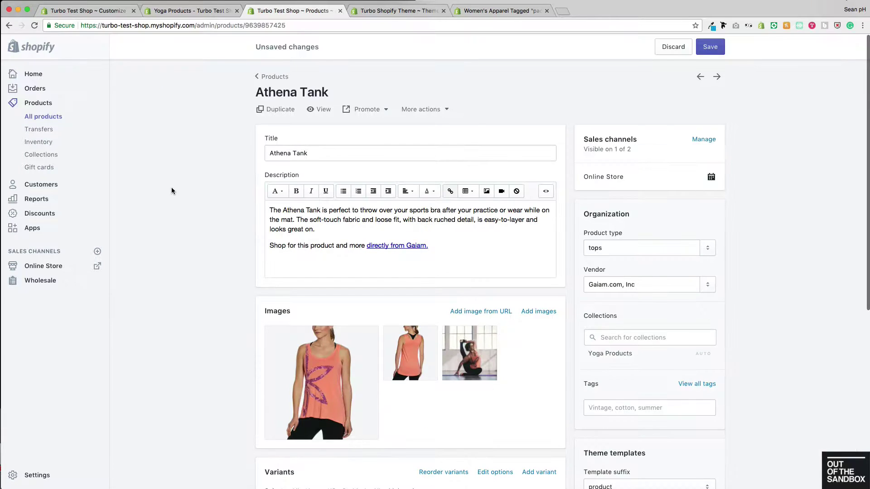
Add the tags yoga, women, tank top, melonade and $25 - $50 to Athena Tank and save
scroll(184, 171, "down", 5)
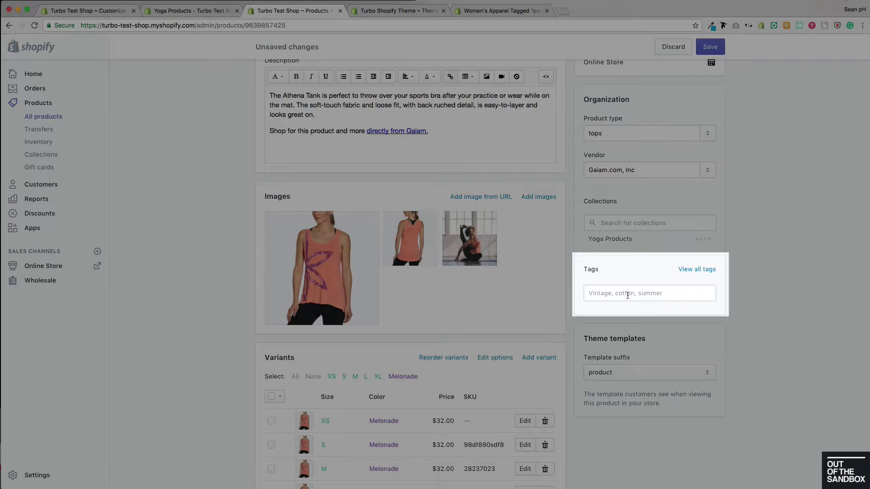
left_click(628, 295)
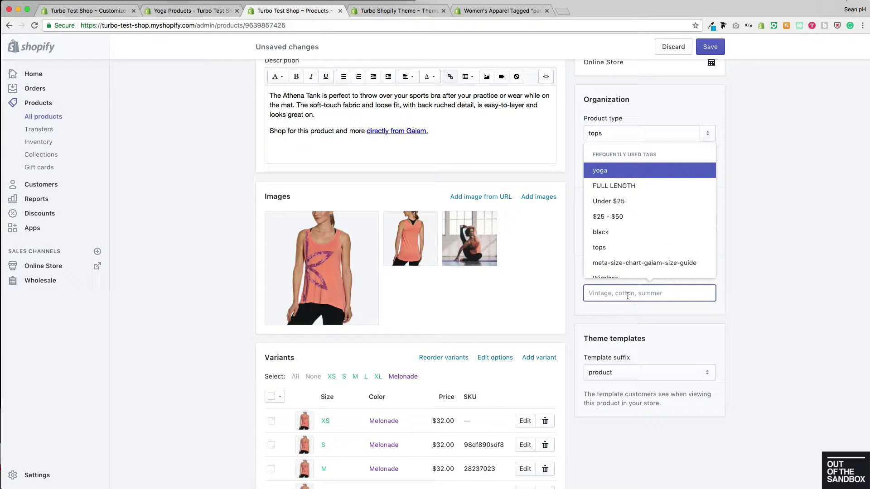
type("yoga")
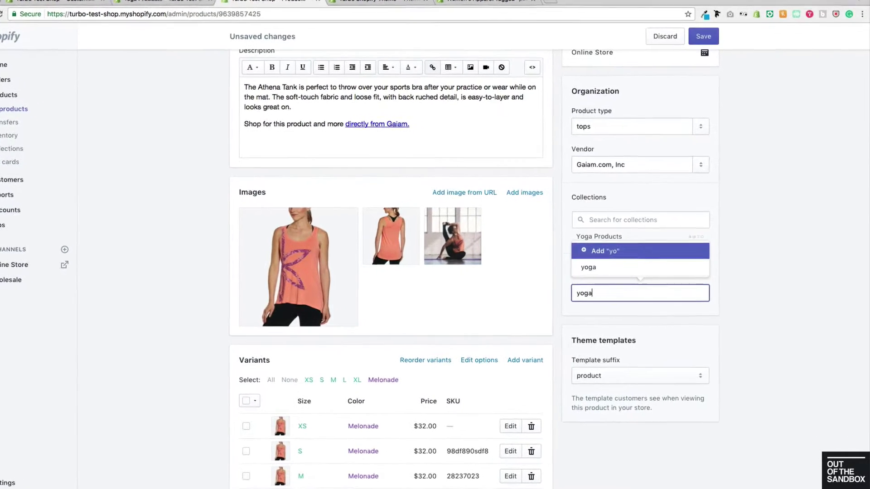
key("Return")
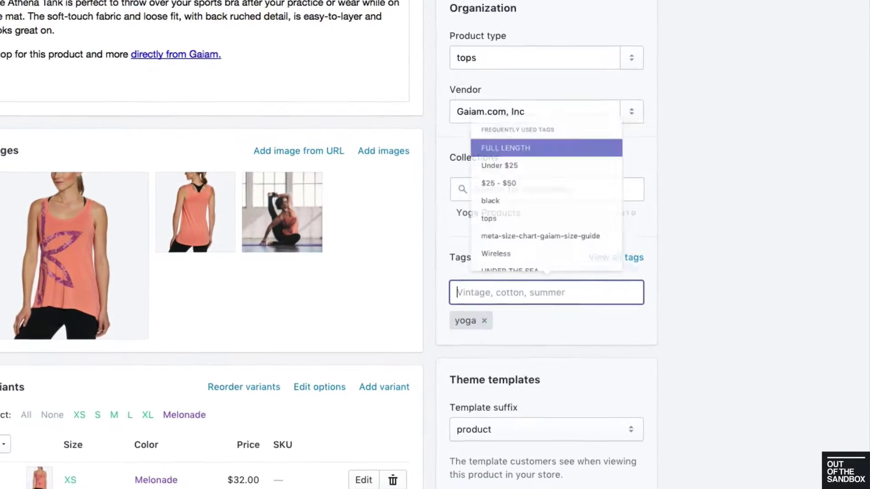
type("women")
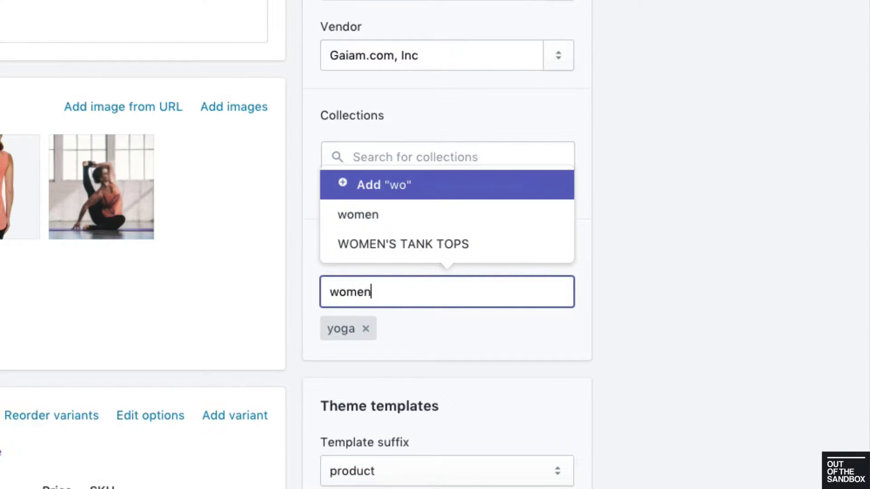
key("Return")
type("tank top")
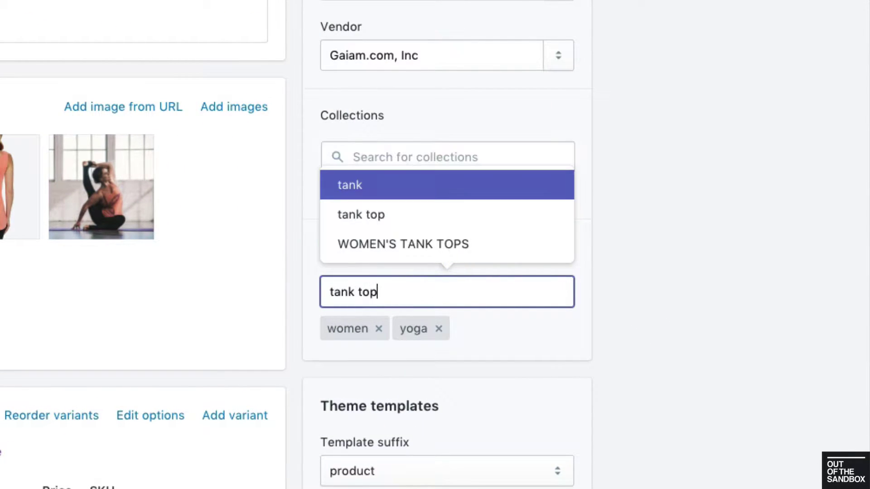
key("Return")
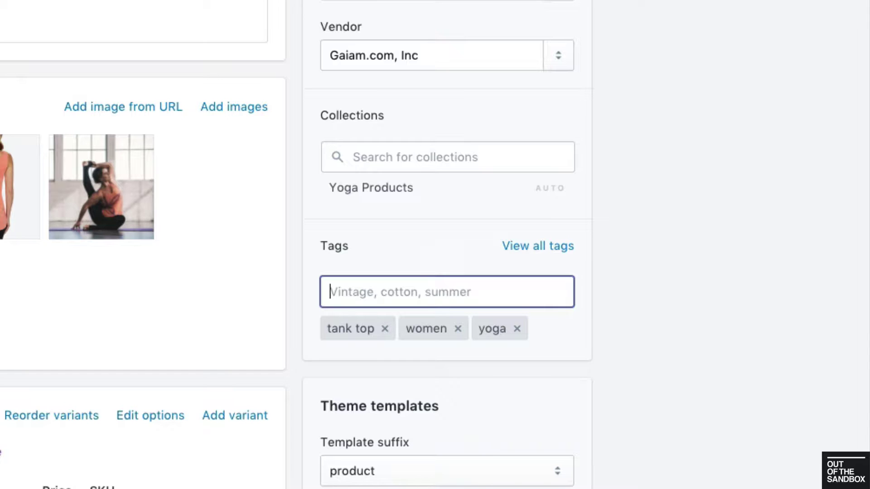
type("melonade")
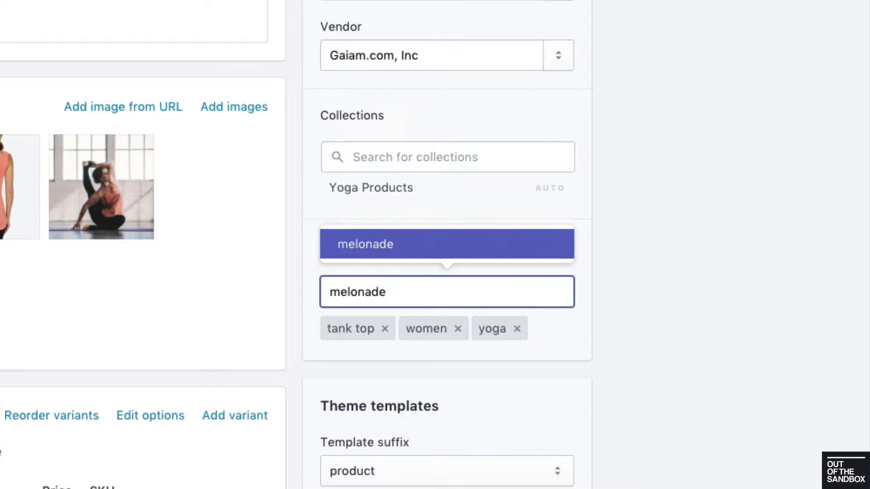
key("Return")
type("$25 - ")
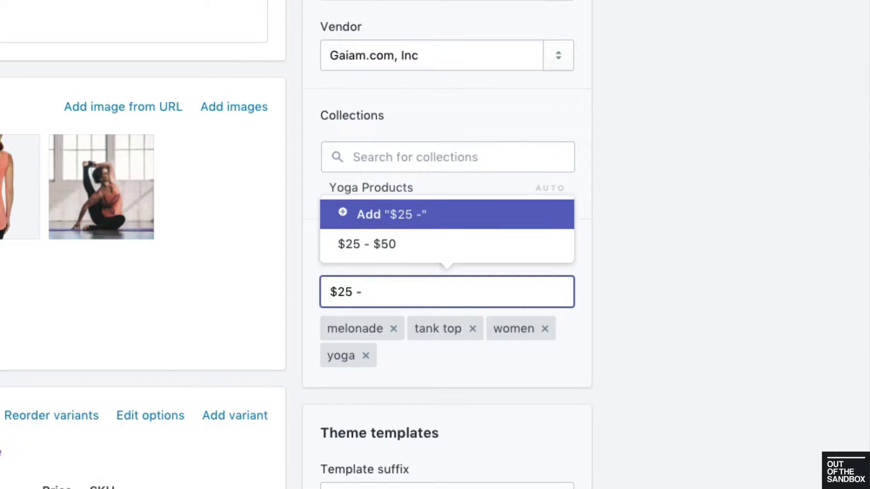
type("$50")
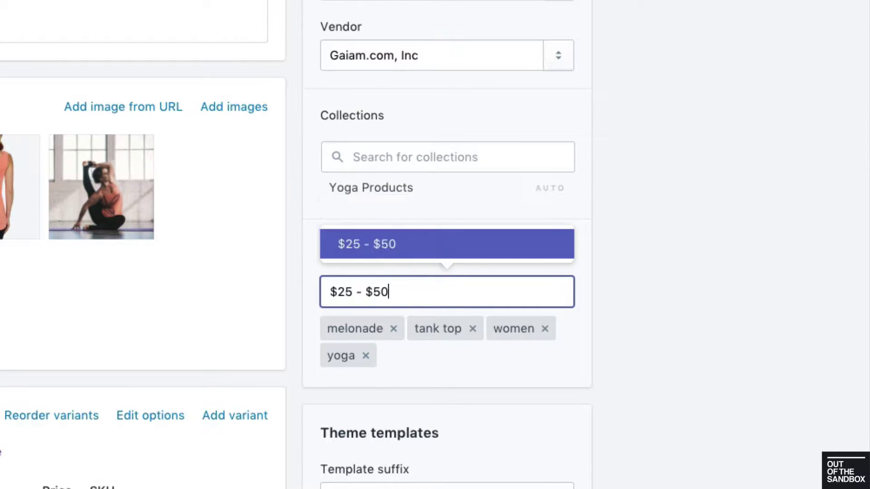
key("Return")
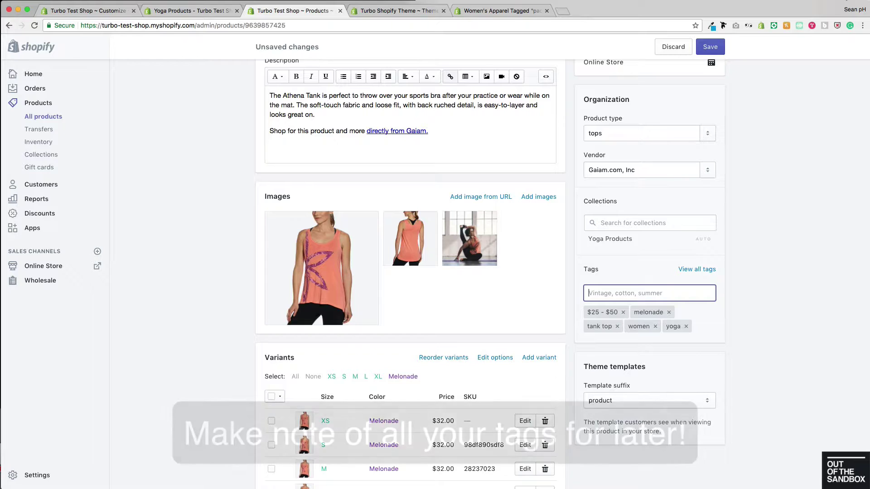
left_click(710, 47)
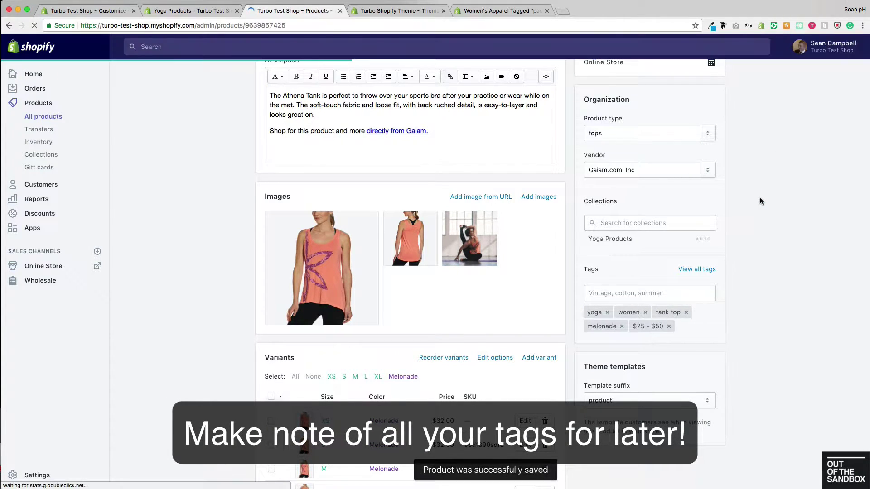
Select all products in All products and review their Tags column in the Bulk editor
left_click(34, 120)
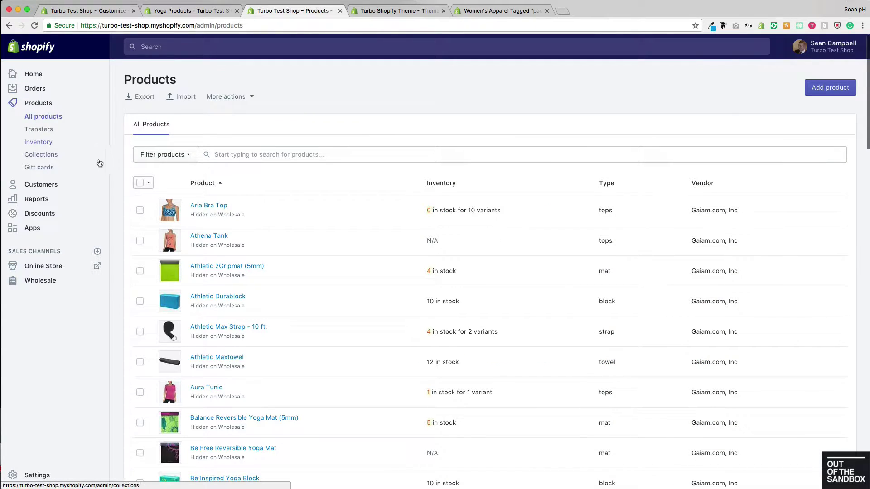
left_click(140, 184)
left_click(255, 188)
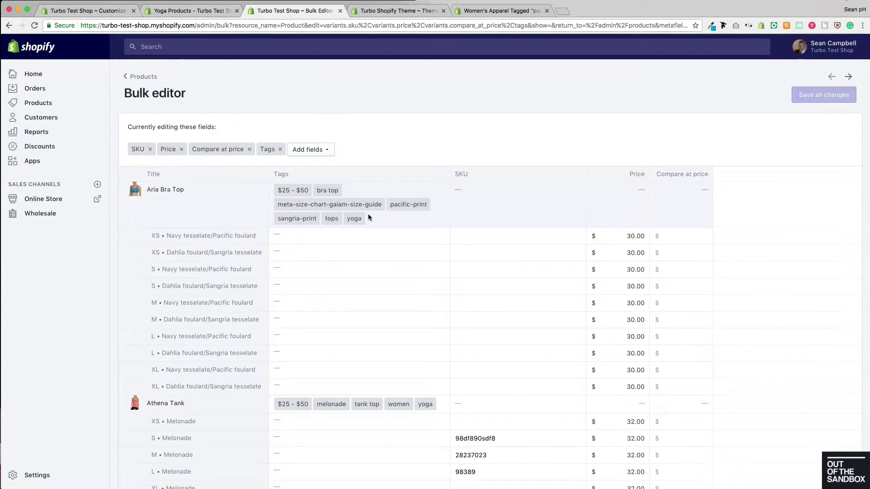
scroll(368, 217, "down", 5)
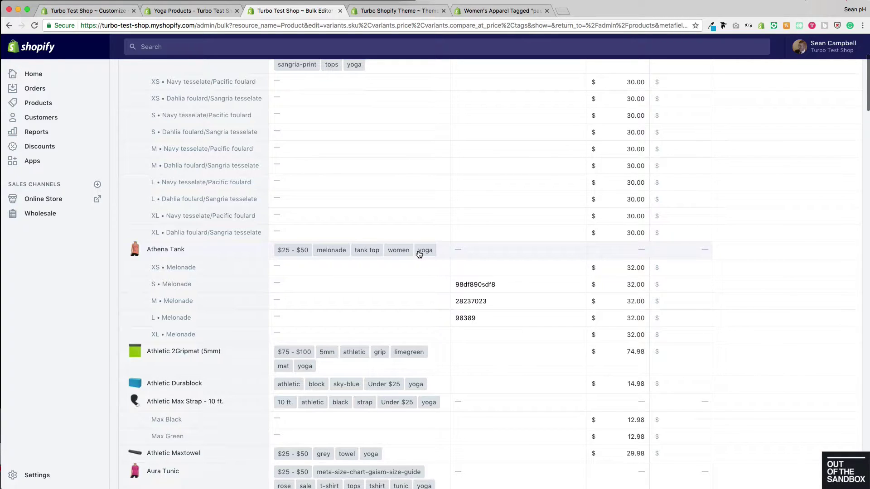
scroll(396, 242, "up", 5)
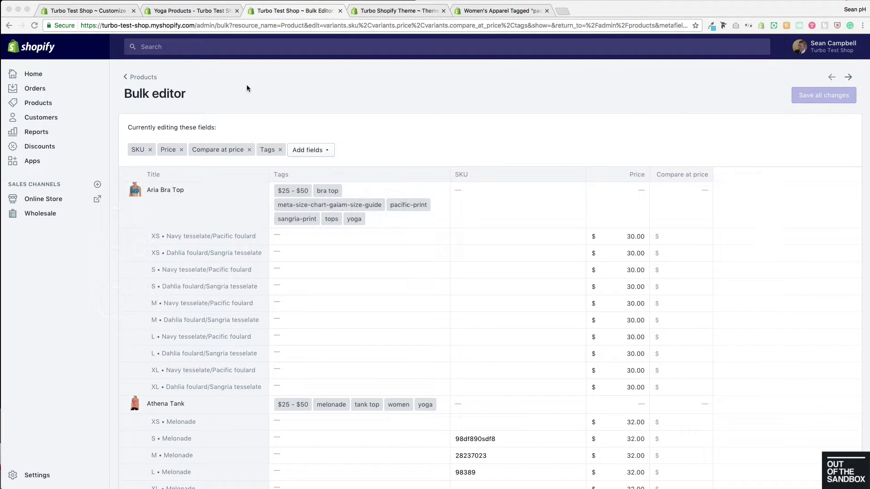
left_click(44, 200)
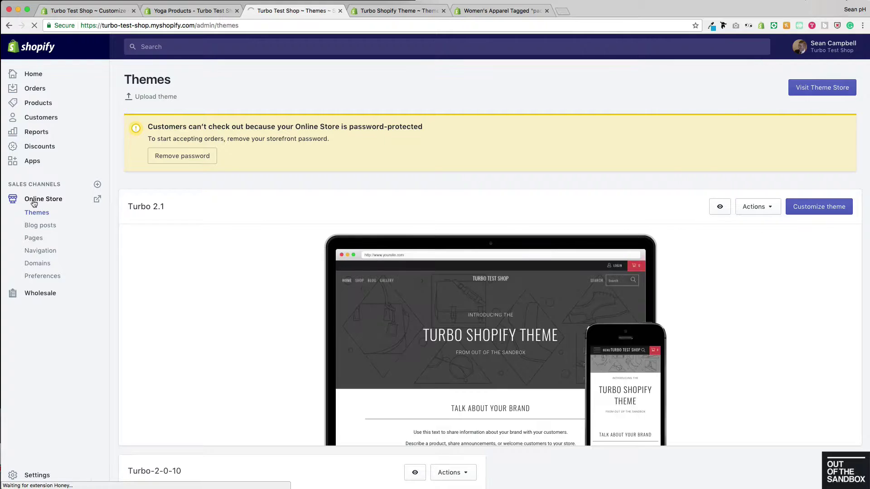
Customize the Turbo 2.1 theme and load the SHOP collection page in the preview
left_click(817, 208)
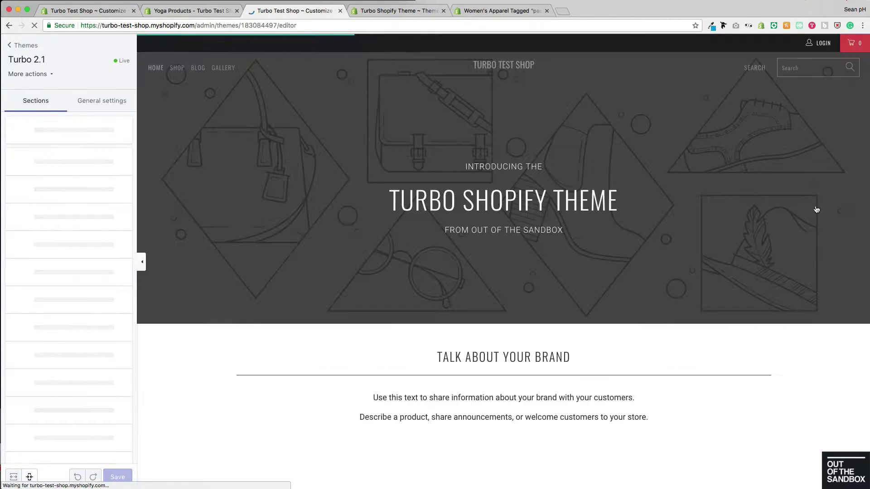
left_click(176, 72)
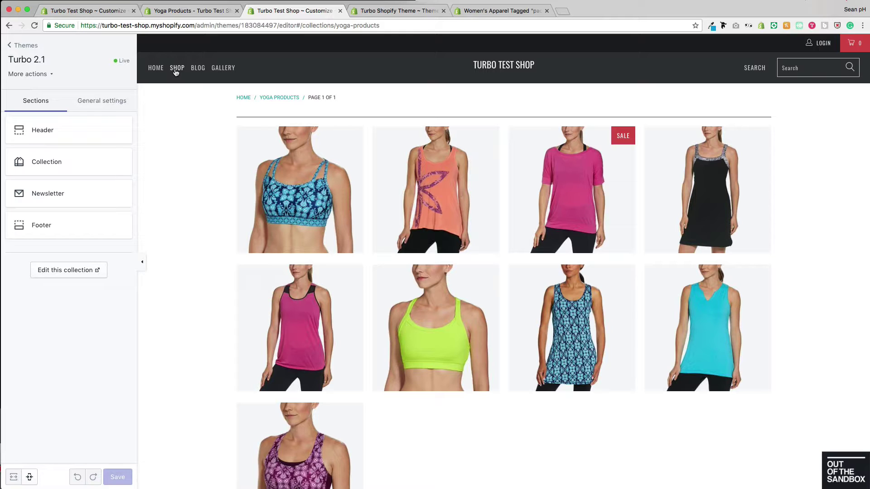
Add a 'Color' Tag filter block with Melonade, Black, Navy, Rose shown as colour swatches
left_click(94, 166)
scroll(90, 195, "down", 5)
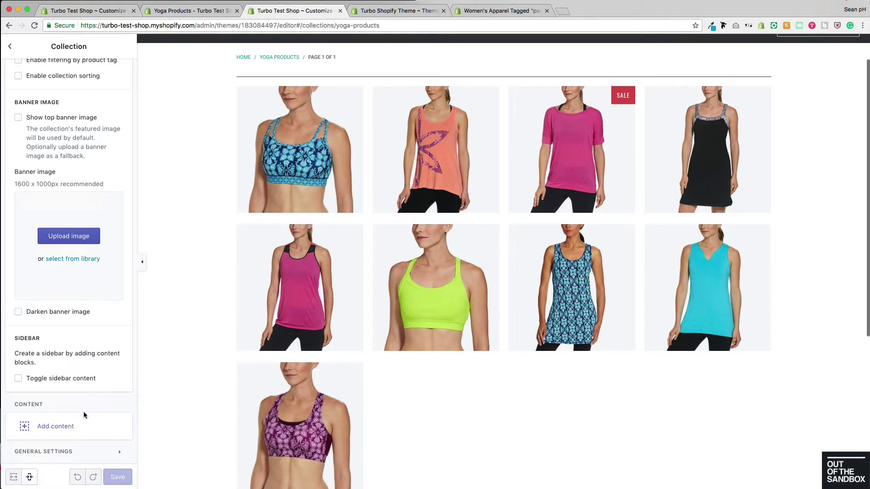
left_click(62, 427)
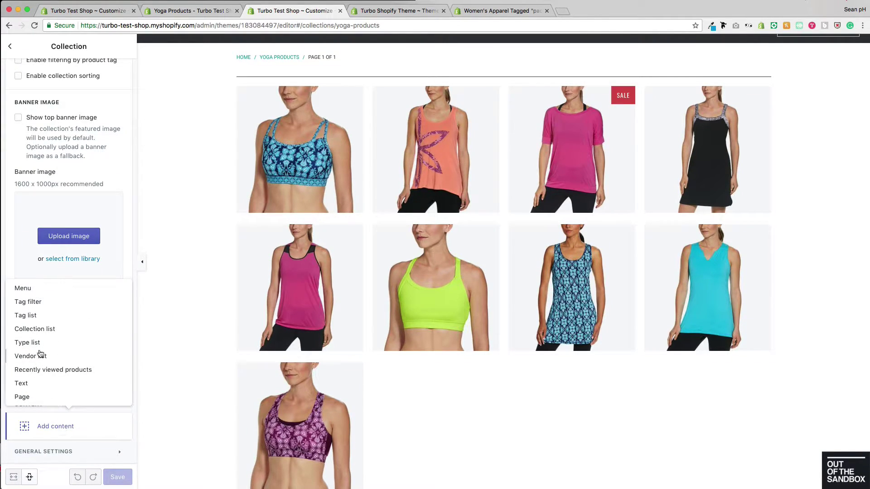
left_click(40, 307)
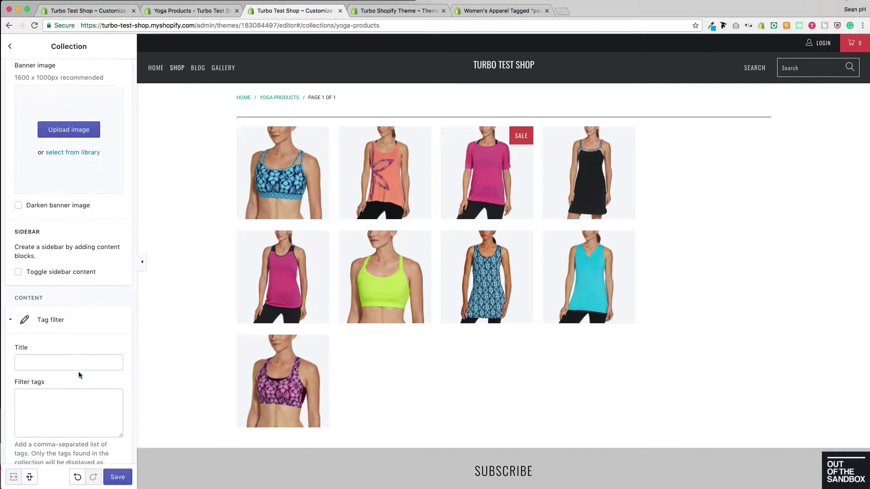
left_click(76, 365)
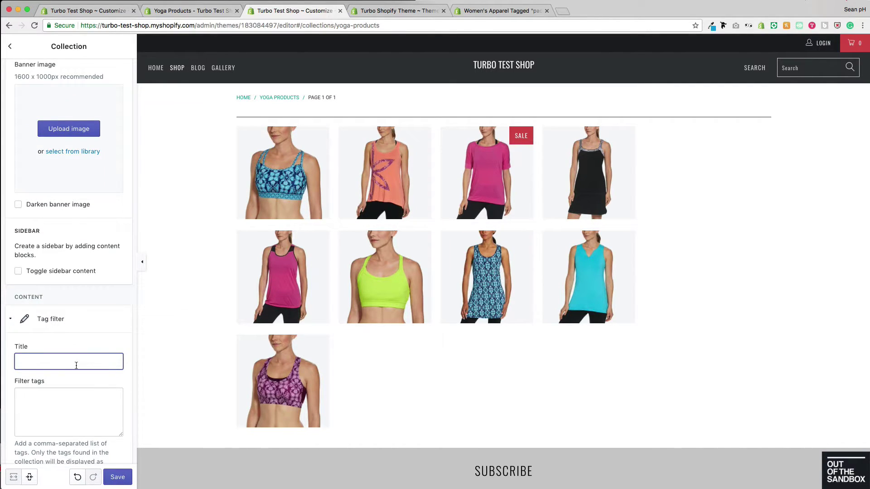
left_click(75, 401)
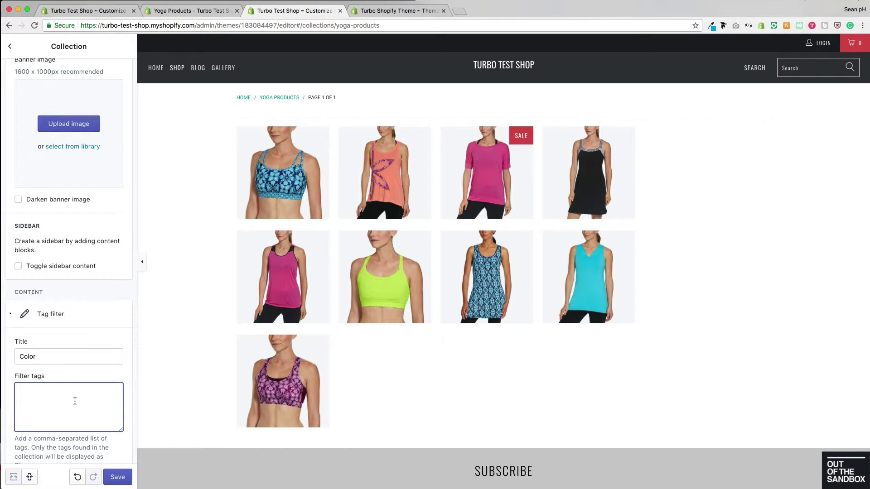
type("Melonade, Black, Navy, Rose")
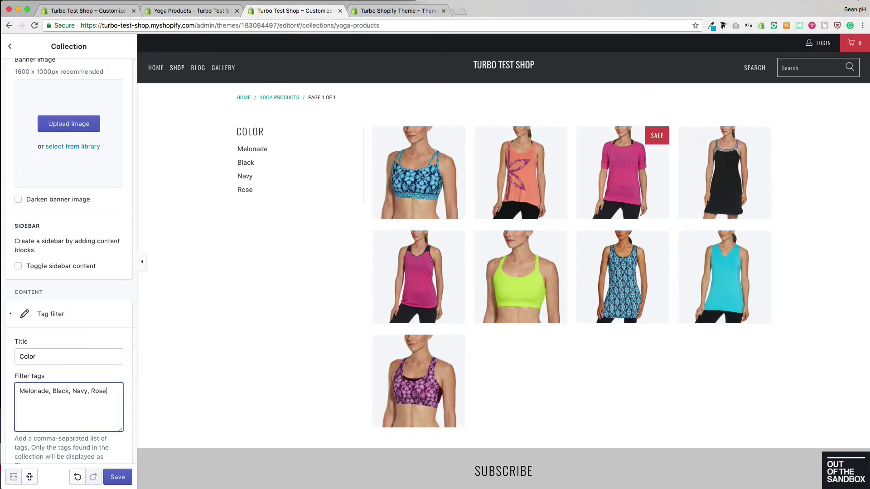
scroll(121, 456, "down", 5)
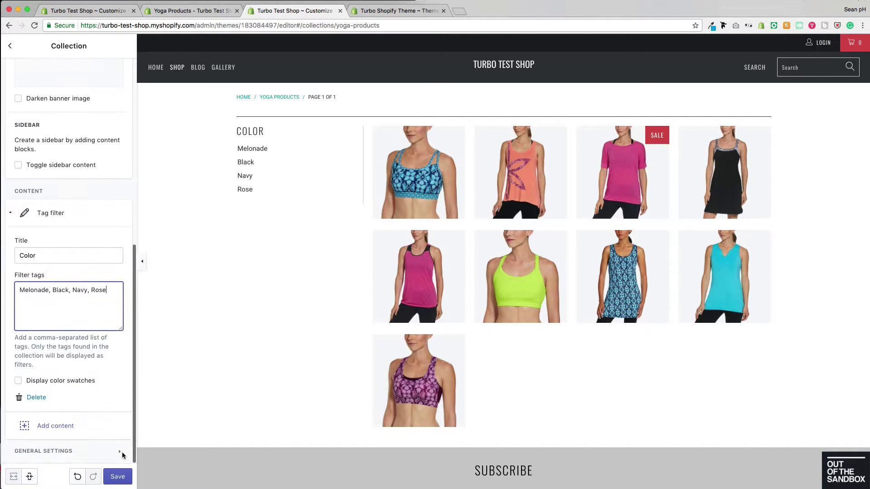
left_click(42, 383)
left_click(42, 383)
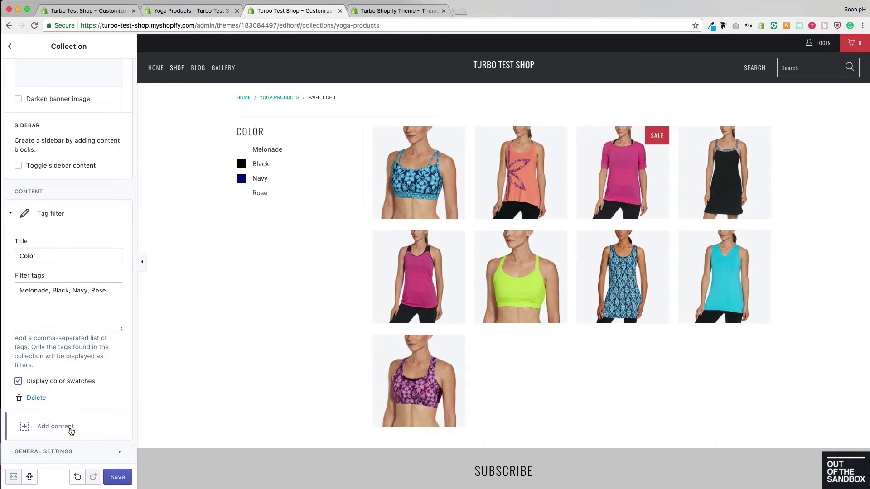
left_click(60, 429)
Add a 'Style' Tag filter block with the tags Bra top, Dress, Tank top and Tunic
left_click(41, 302)
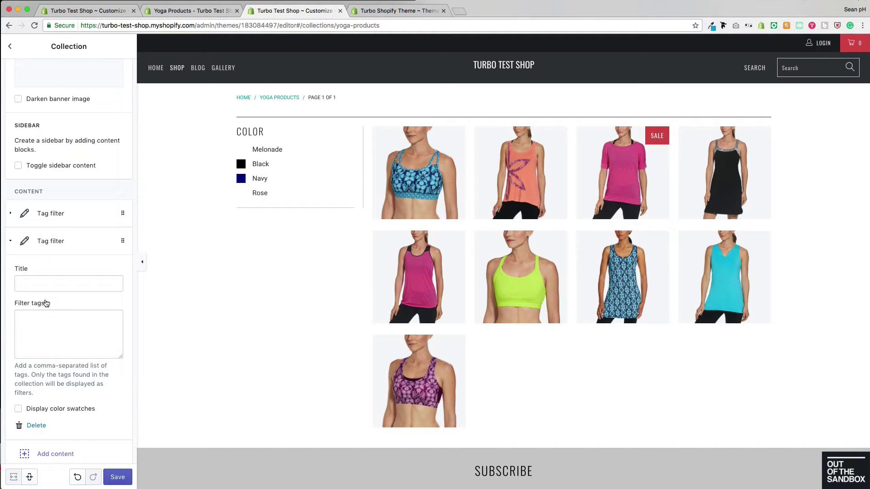
left_click(73, 284)
type("Style")
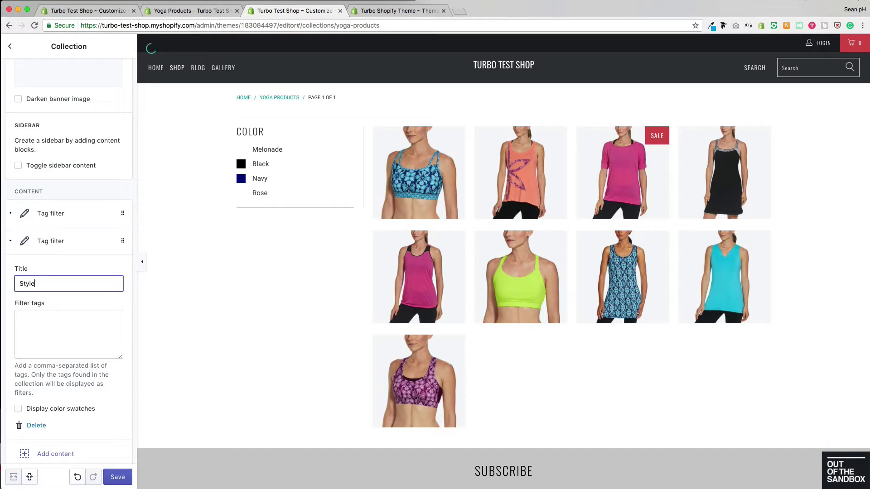
left_click(20, 318)
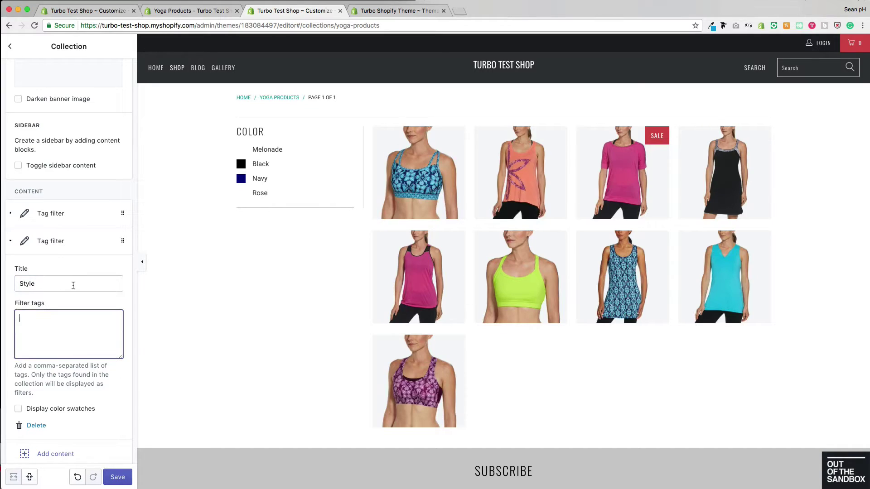
key("super+v")
scroll(74, 329, "up", 5)
scroll(74, 329, "down", 10)
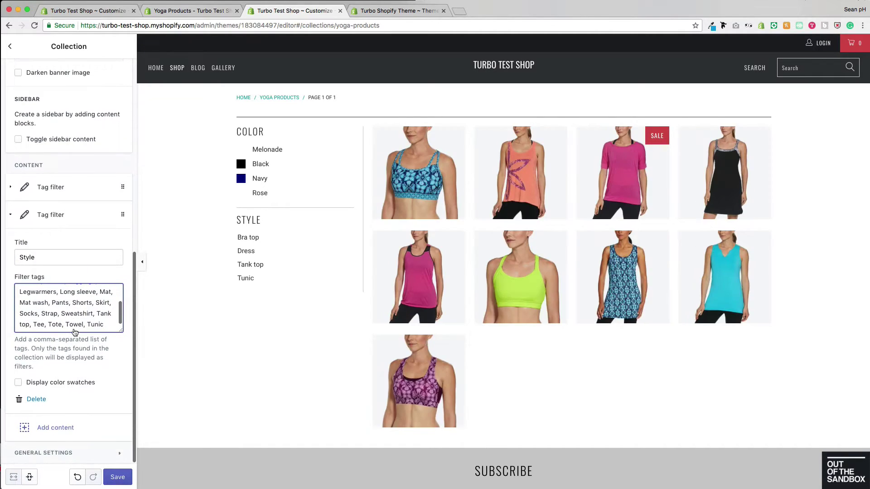
scroll(74, 332, "down", 1)
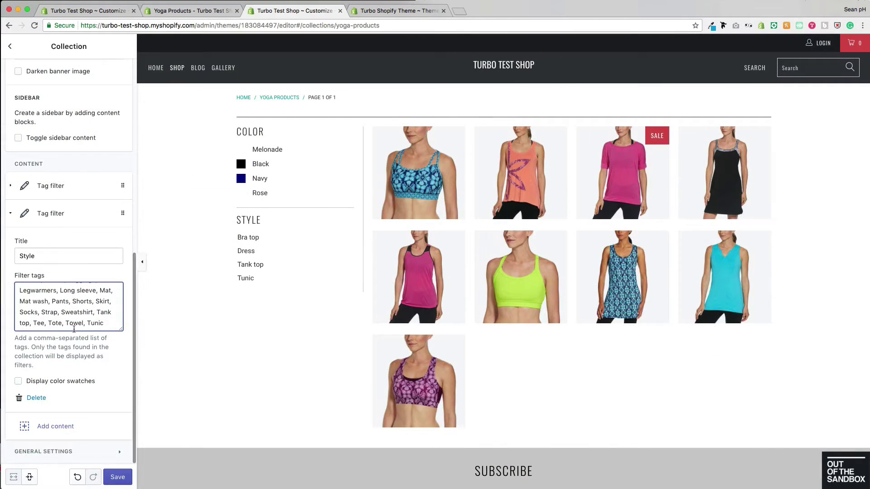
left_click(46, 434)
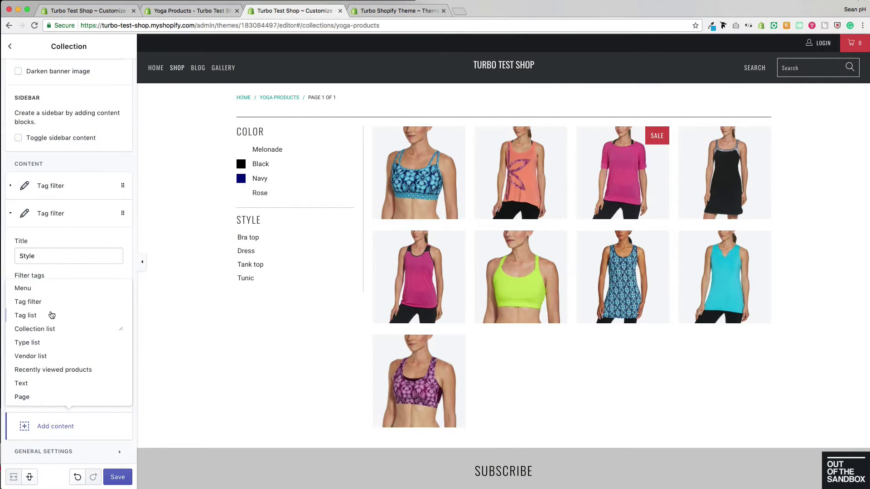
Add a 'Price' Tag filter with ranges Under $25 through $100+ and save the theme
left_click(45, 303)
left_click(47, 286)
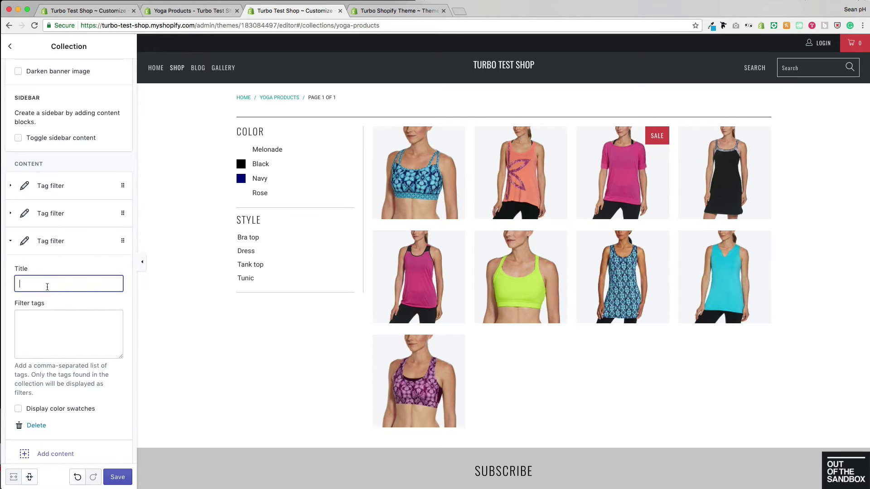
type("Price")
left_click(55, 331)
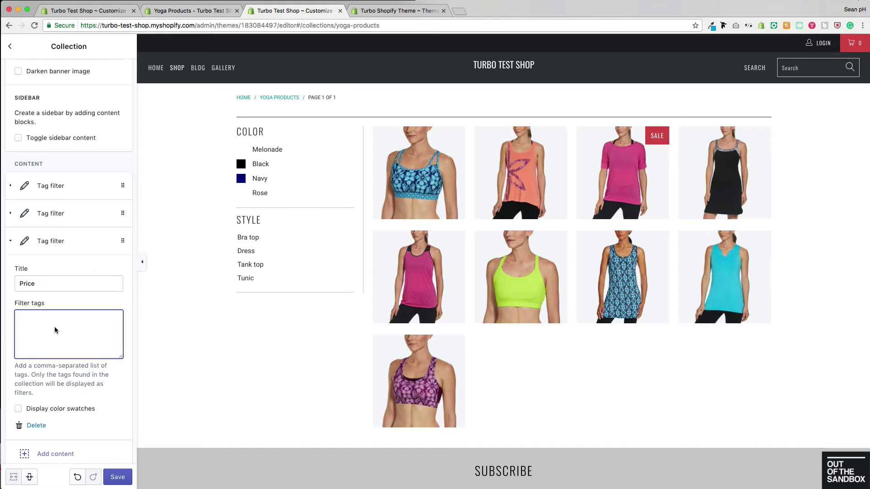
type("Under $25, $25 - $50, $50 - $75, $75 - $100, $100+")
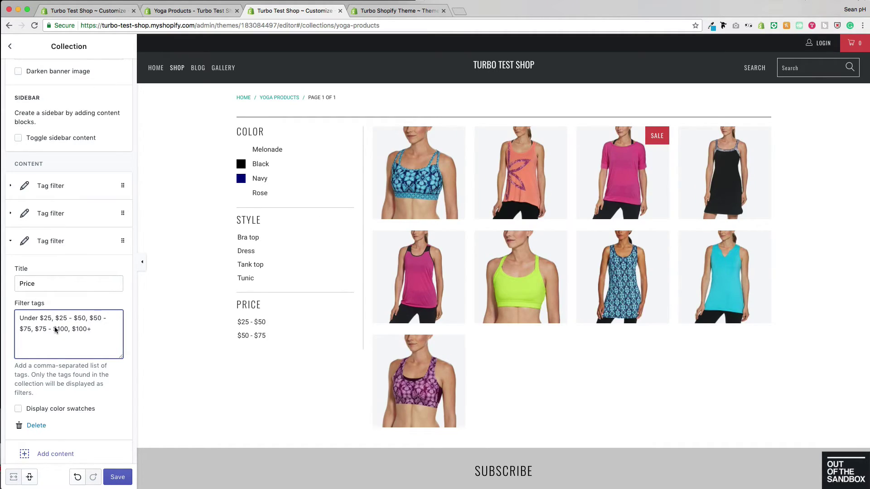
left_click(119, 477)
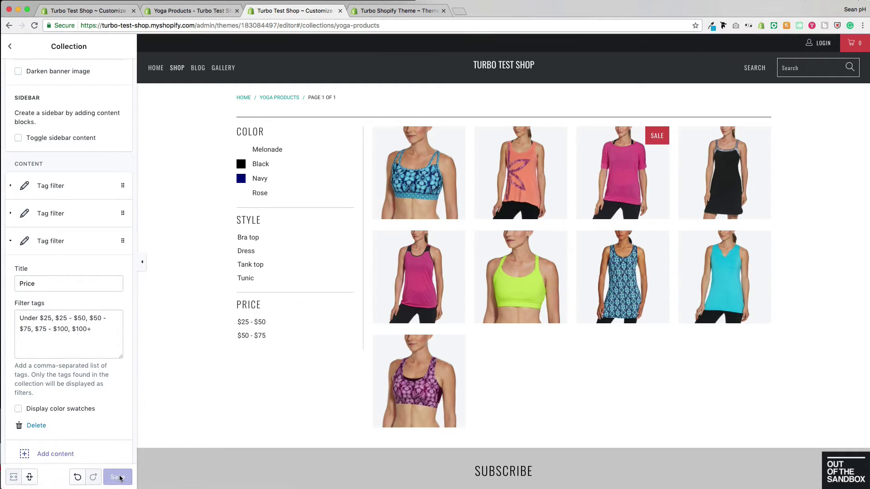
left_click(270, 151)
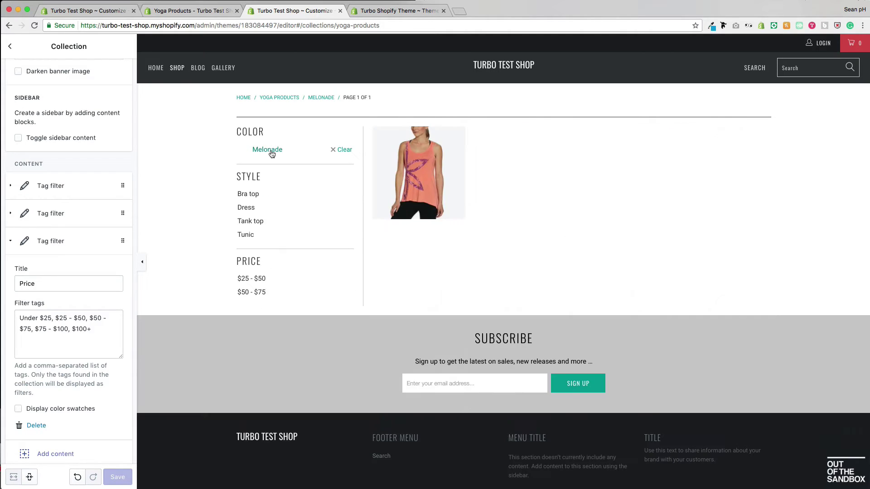
left_click(343, 150)
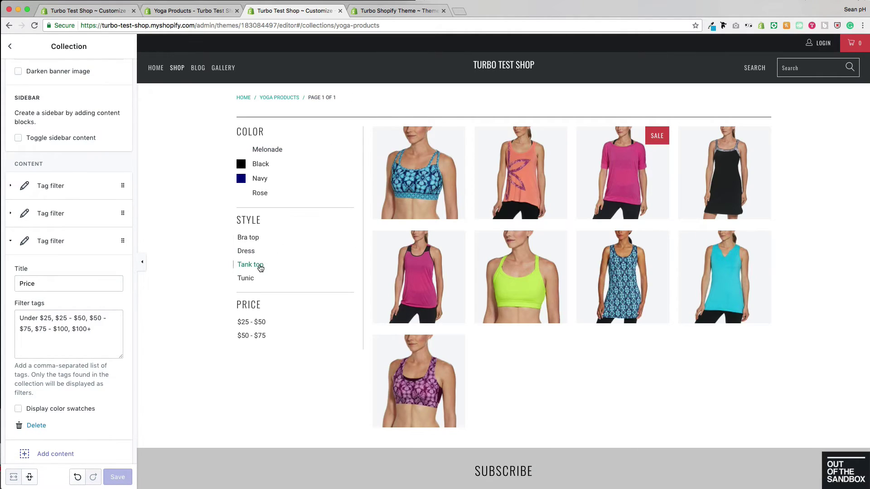
left_click(261, 267)
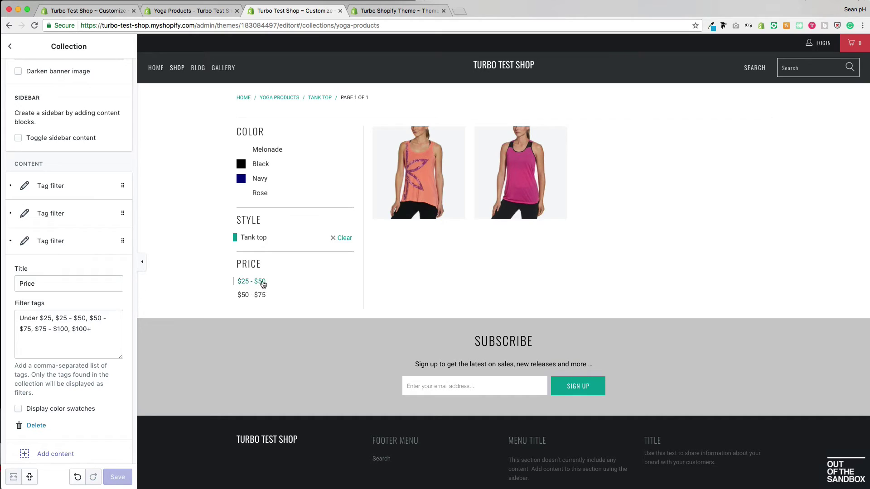
left_click(260, 283)
left_click(344, 325)
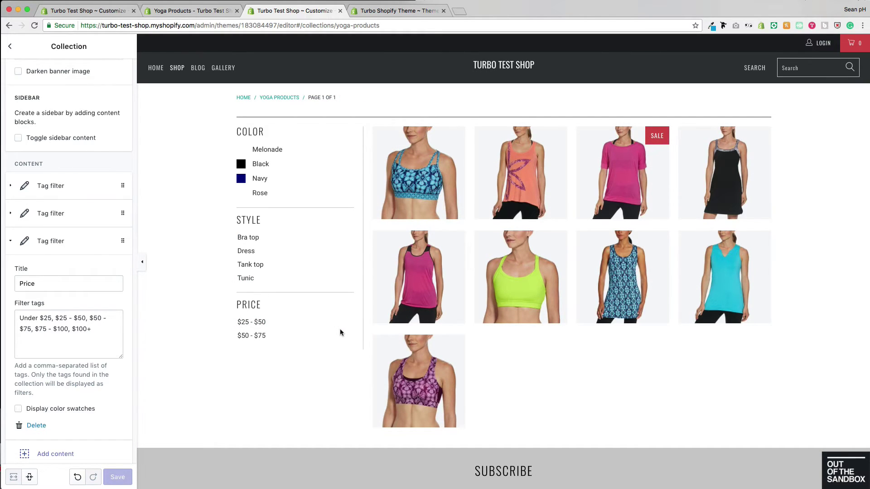
Drag the Price Tag filter block above the Color and Style filter blocks
left_click_drag(122, 241, 123, 352)
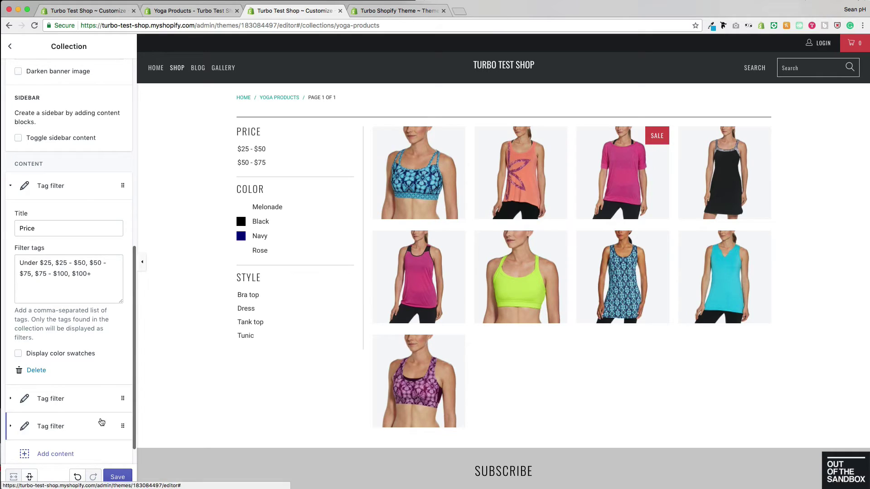
left_click_drag(121, 424, 119, 396)
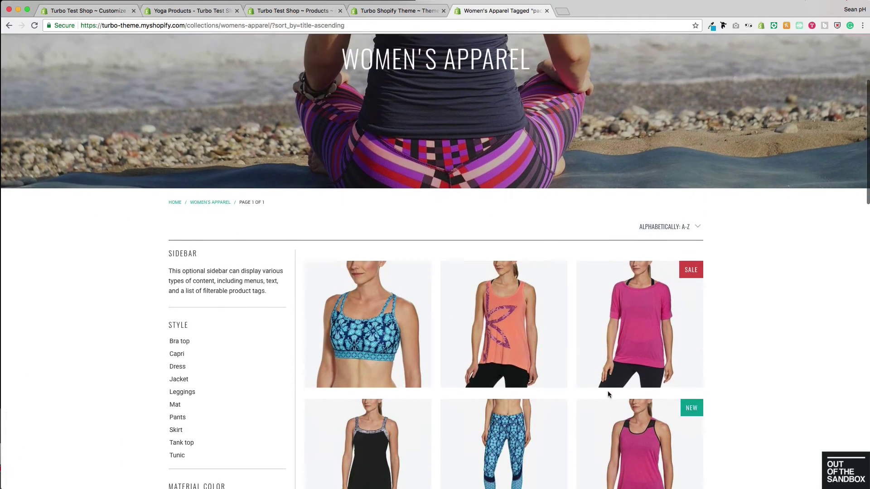
Filter the Portland demo's Women's Apparel collection by the Leggings style tag
scroll(608, 391, "down", 5)
scroll(607, 390, "down", 2)
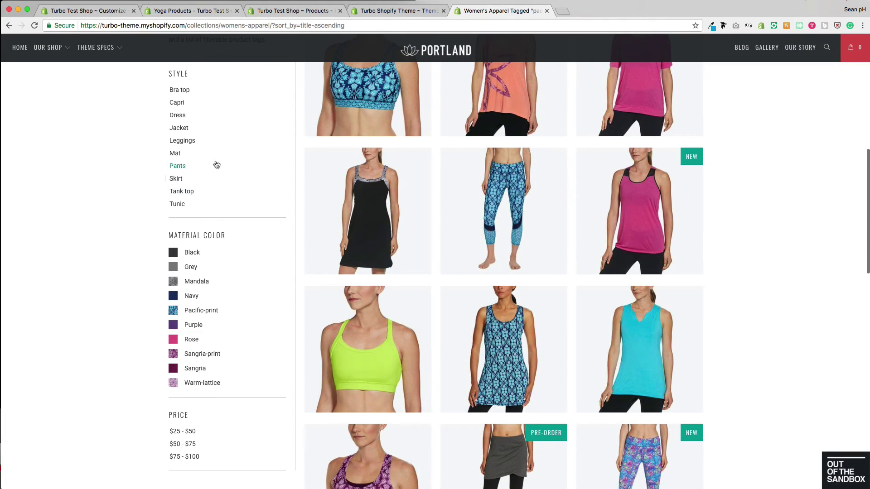
left_click(180, 143)
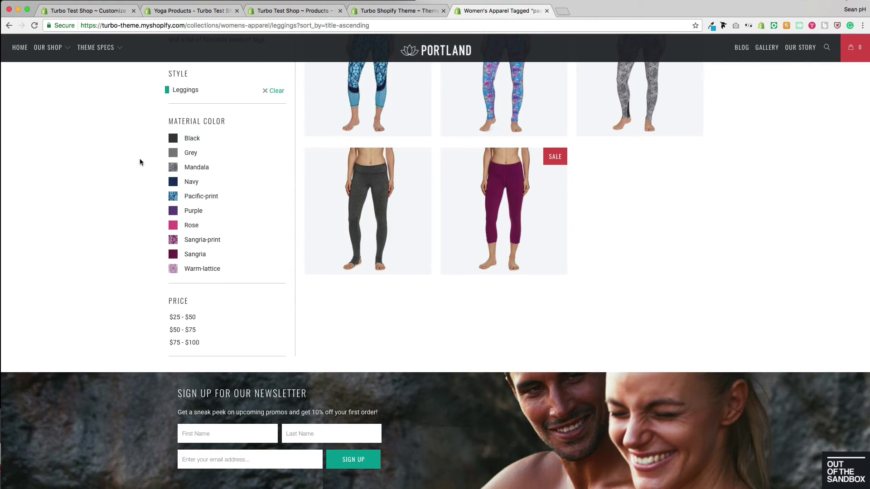
scroll(140, 158, "up", 3)
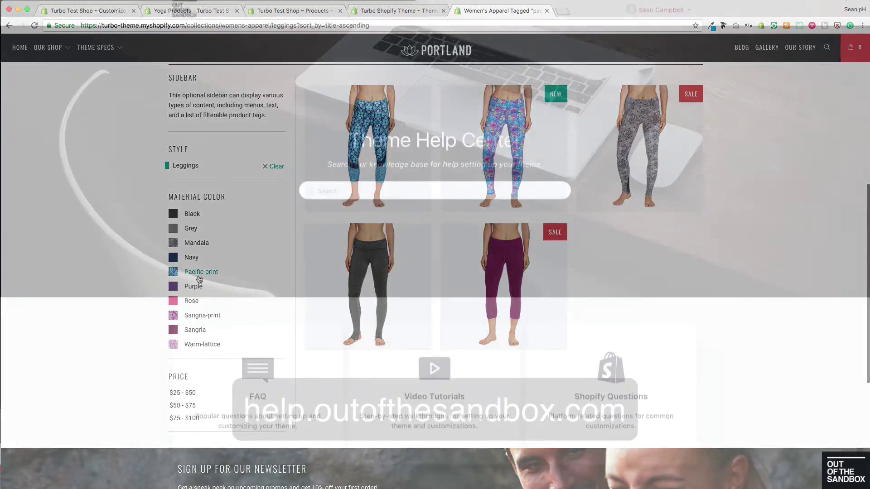